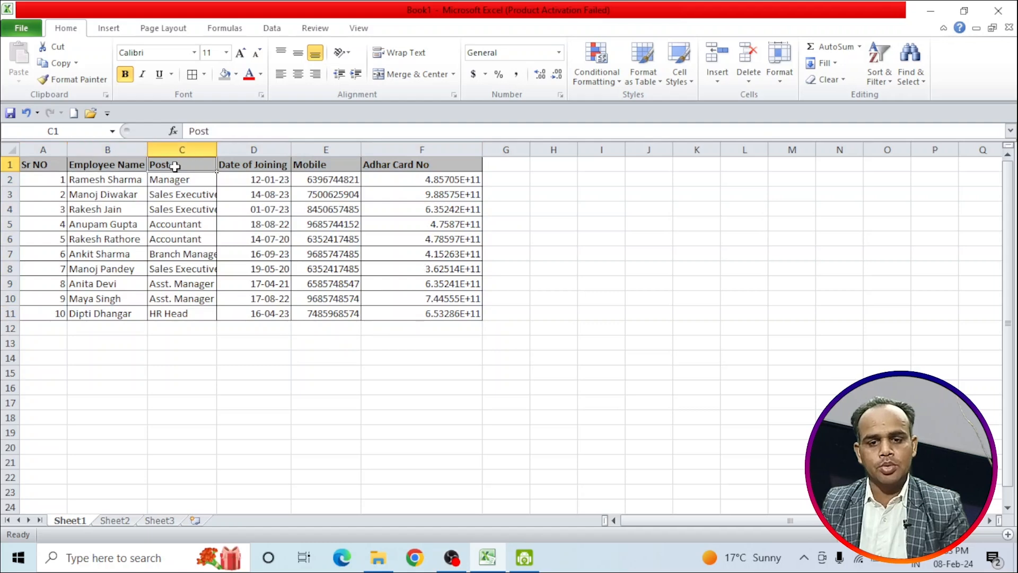
- Examine the employee table's column headers and the entries in the Date of Joining column
left_click(271, 168)
left_click(313, 166)
left_click(391, 168)
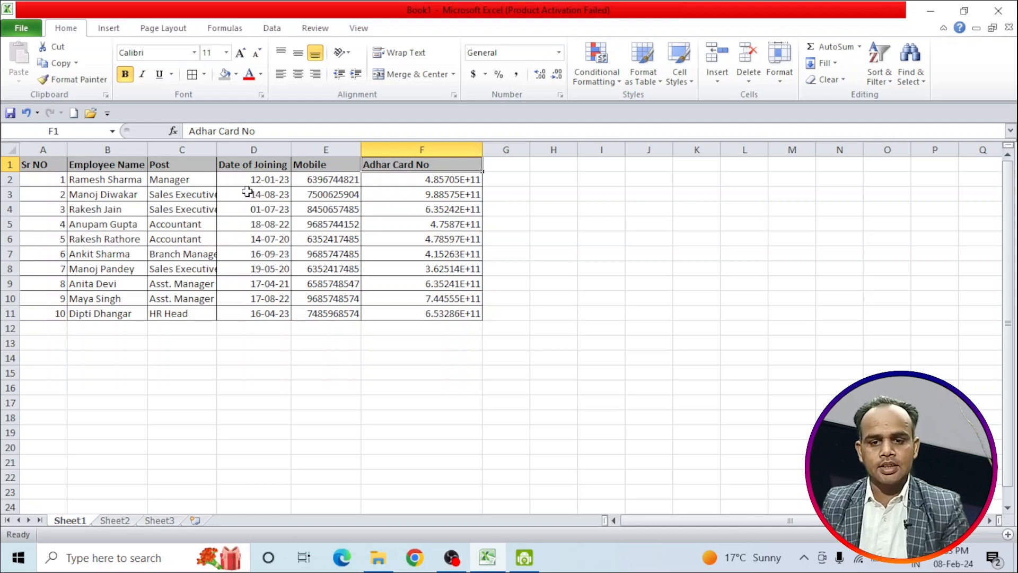
left_click(248, 168)
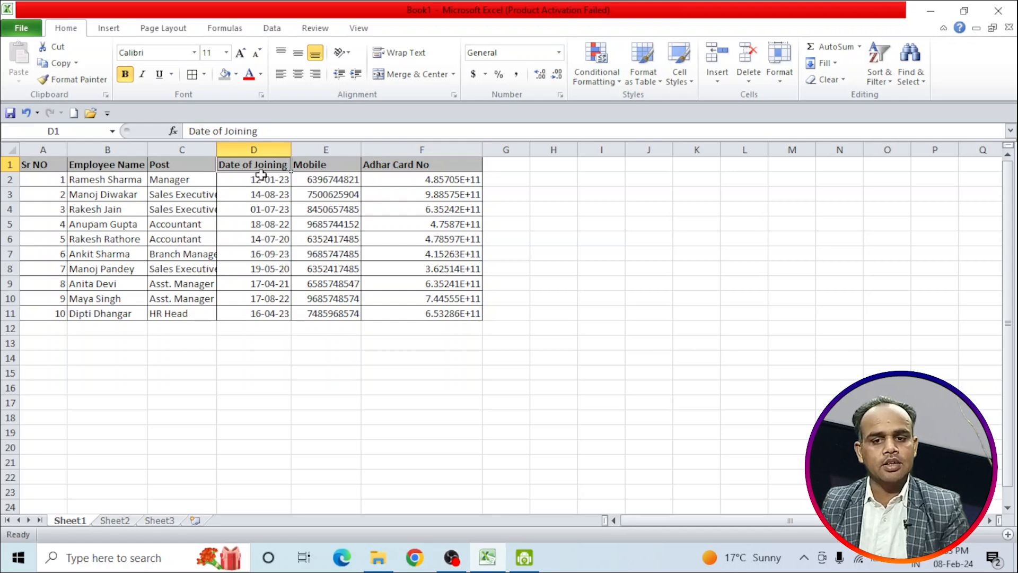
left_click(271, 239)
left_click(264, 180)
left_click(264, 197)
left_click(264, 210)
- Format the Date of Joining entries in D2:D11 as Long Date
left_click_drag(264, 179, 271, 312)
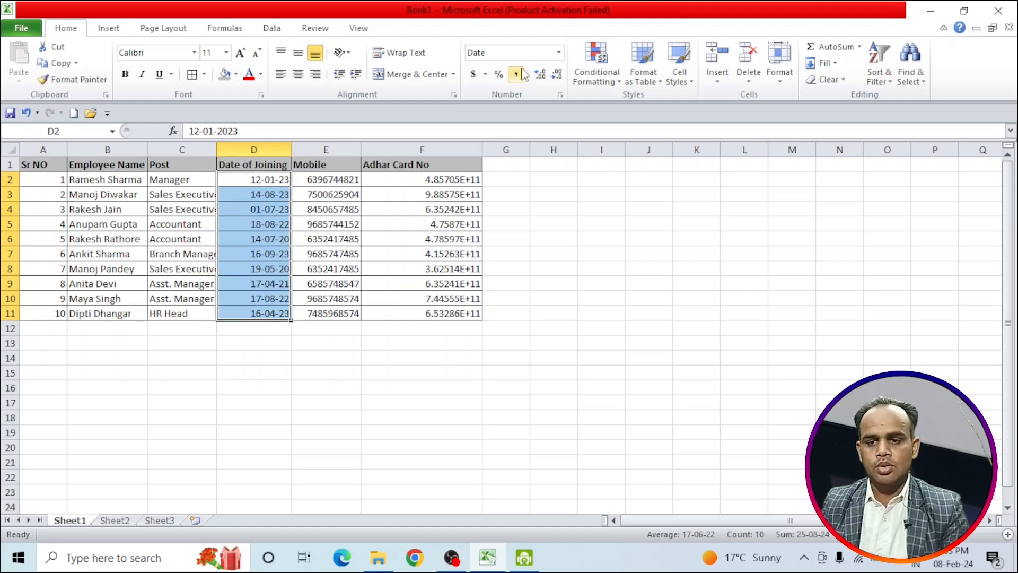
left_click(560, 54)
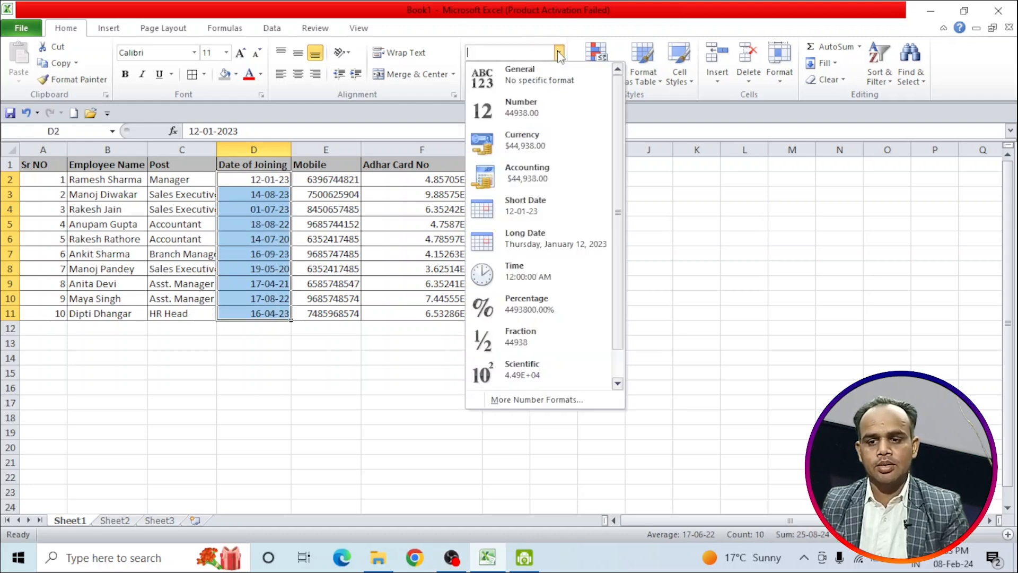
left_click(528, 244)
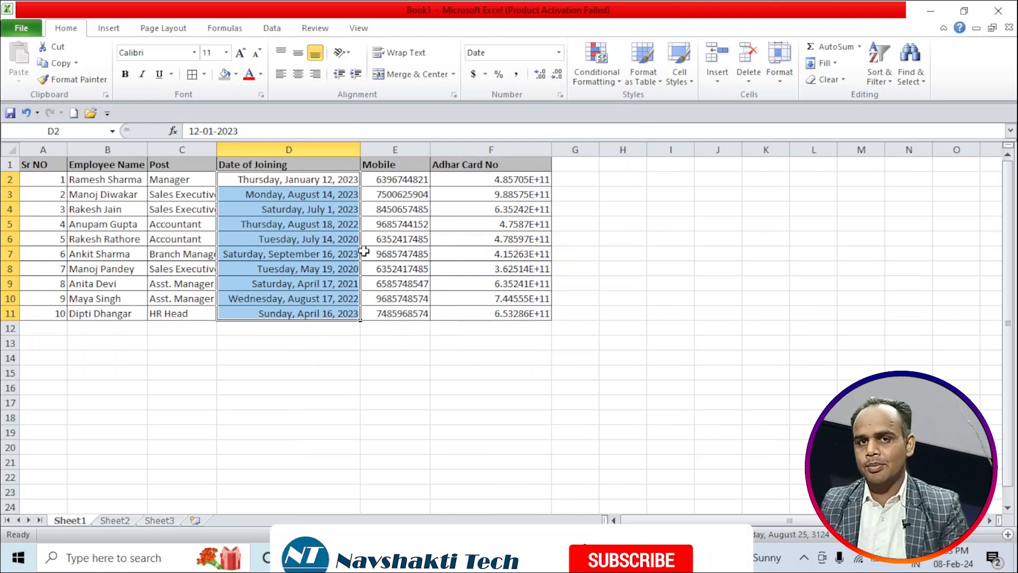
- Set the date type of D2:D11 to 14-Mar-2001 and fit the Date of Joining column's width to its contents
left_click(561, 96)
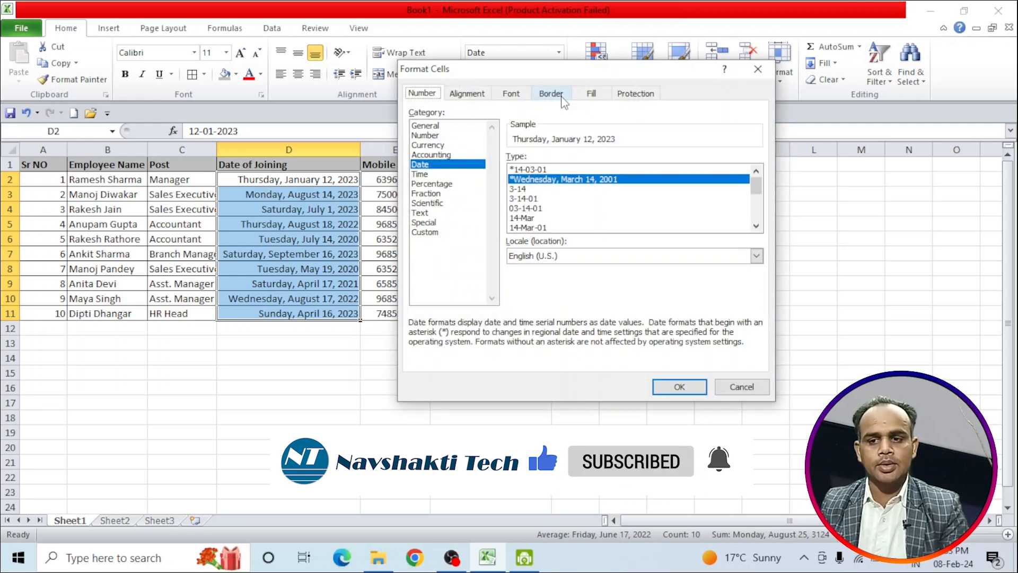
left_click_drag(501, 75, 572, 82)
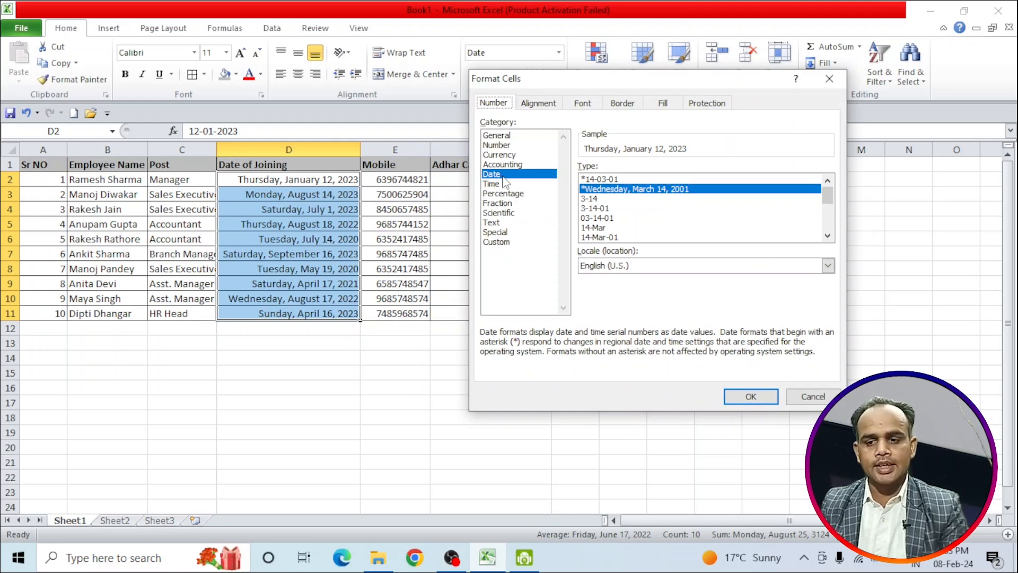
left_click(493, 177)
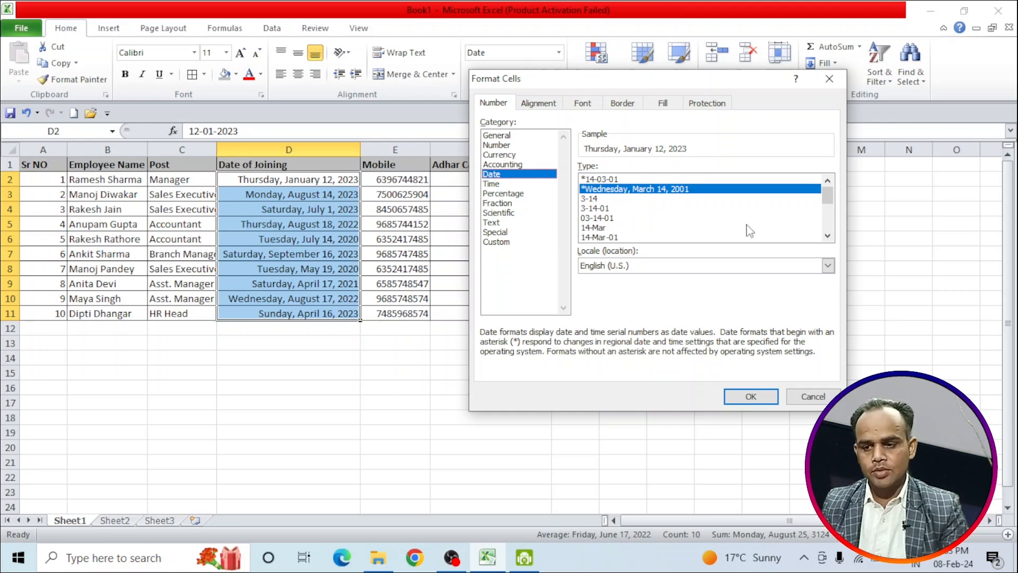
left_click(828, 236)
left_click(827, 236)
left_click(827, 236)
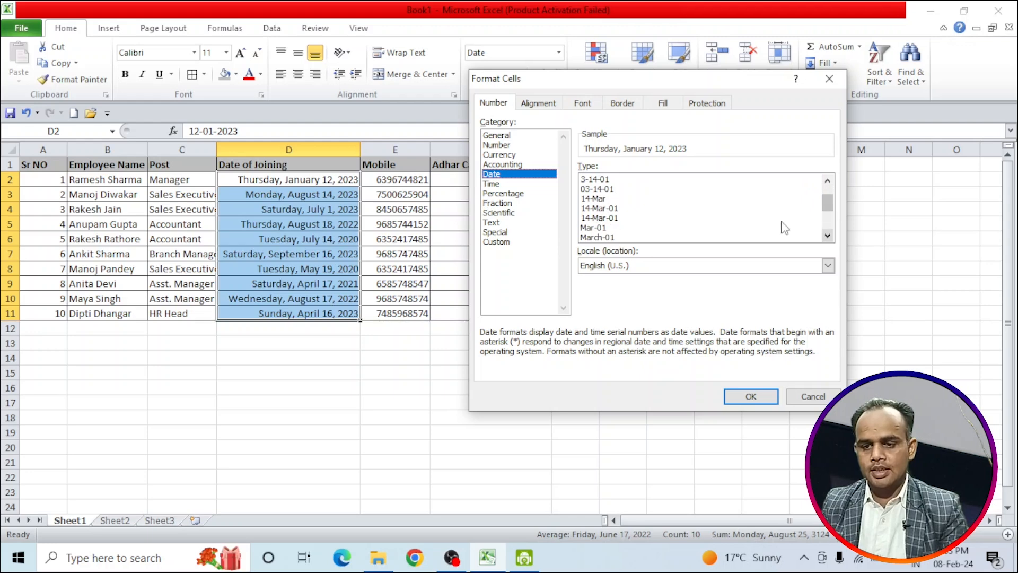
left_click(598, 209)
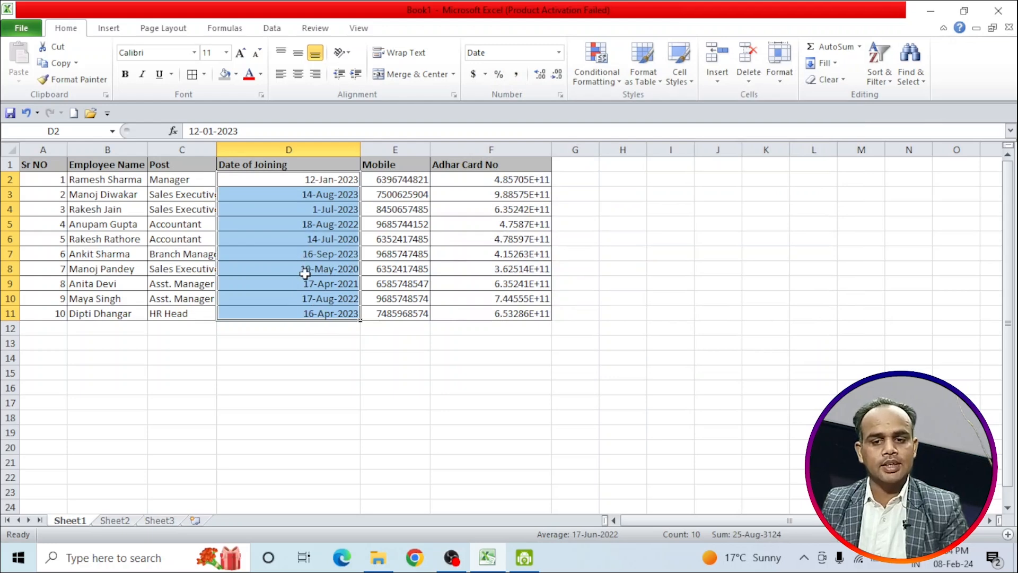
double_click(359, 150)
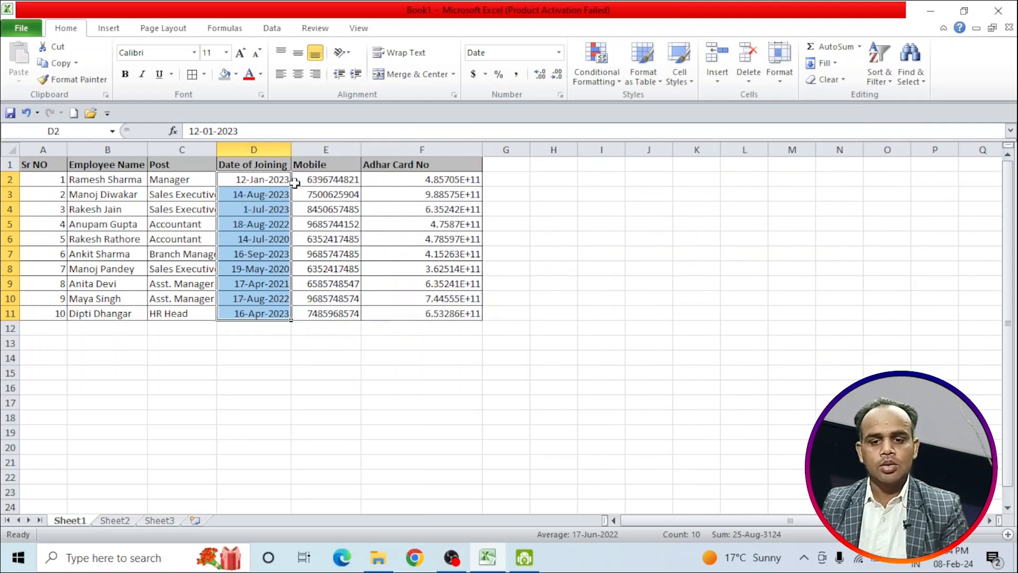
- Preview other date types, such as M-01 and 14-Mar-01, for the Date of Joining entries
left_click(561, 95)
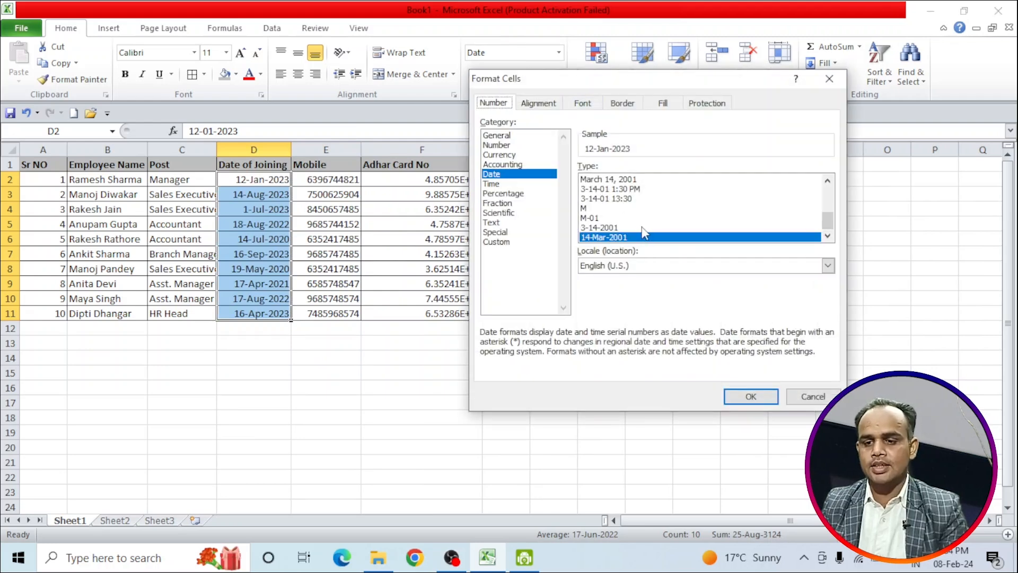
left_click(610, 228)
left_click(602, 219)
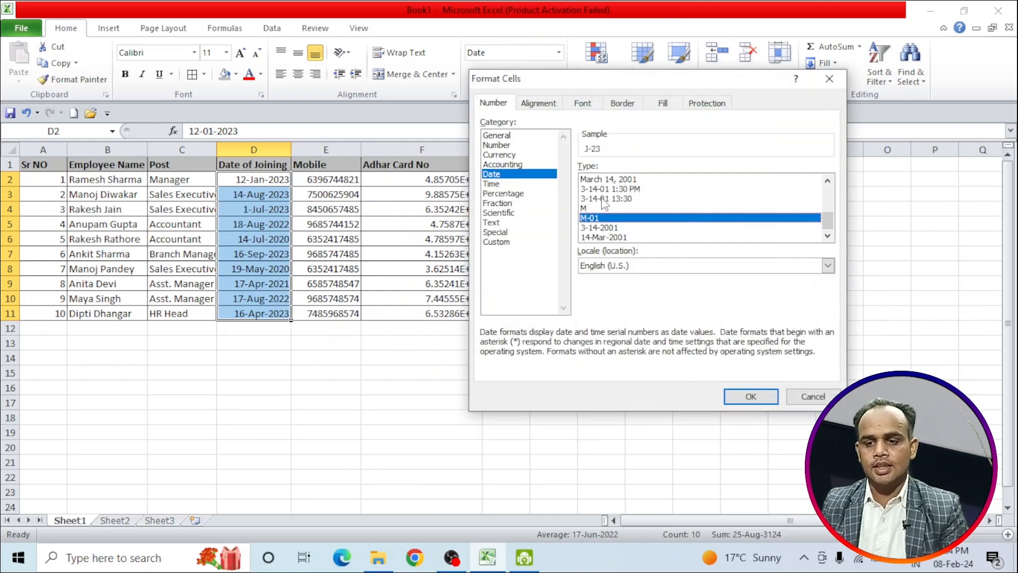
left_click(600, 198)
scroll(601, 201, "up", 1)
left_click(599, 209)
scroll(600, 214, "up", 2)
scroll(600, 215, "down", 1)
left_click(602, 199)
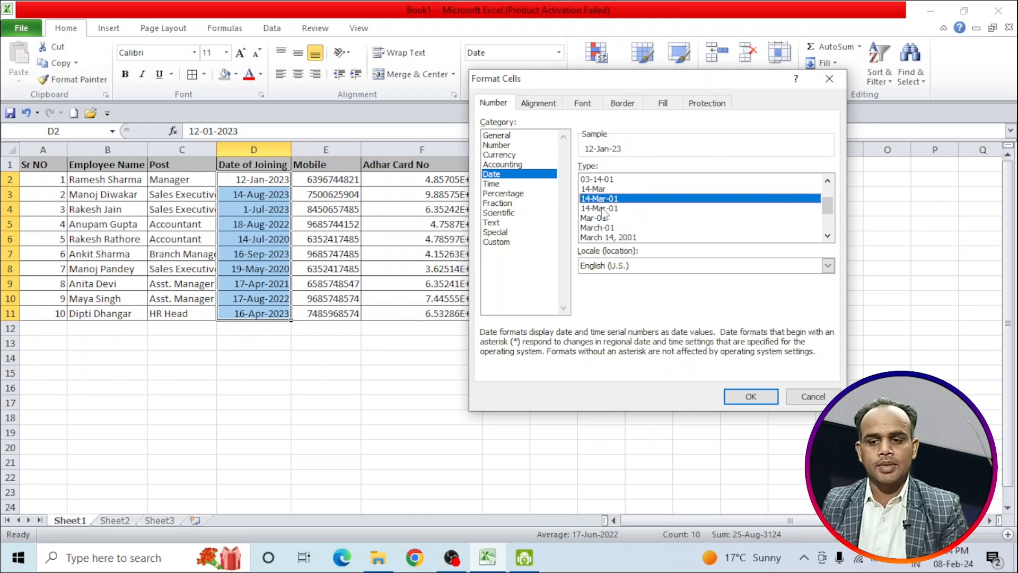
left_click(751, 396)
left_click(331, 329)
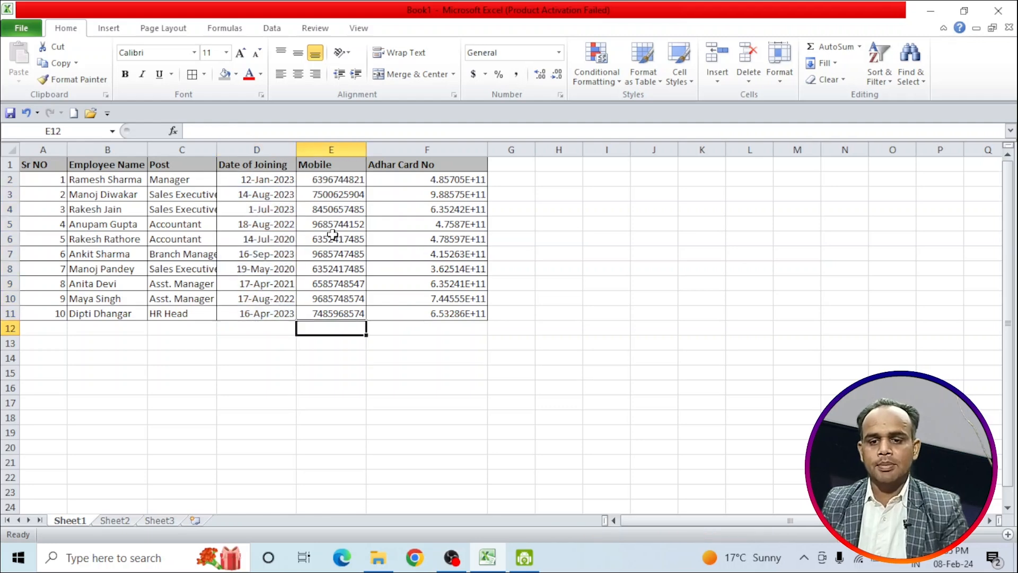
left_click_drag(322, 180, 314, 313)
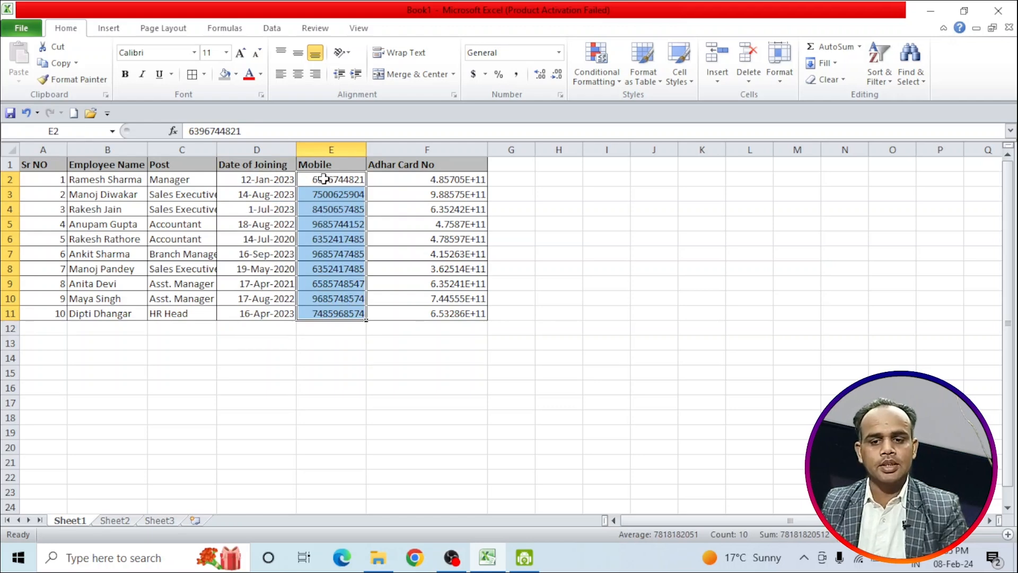
left_click(560, 95)
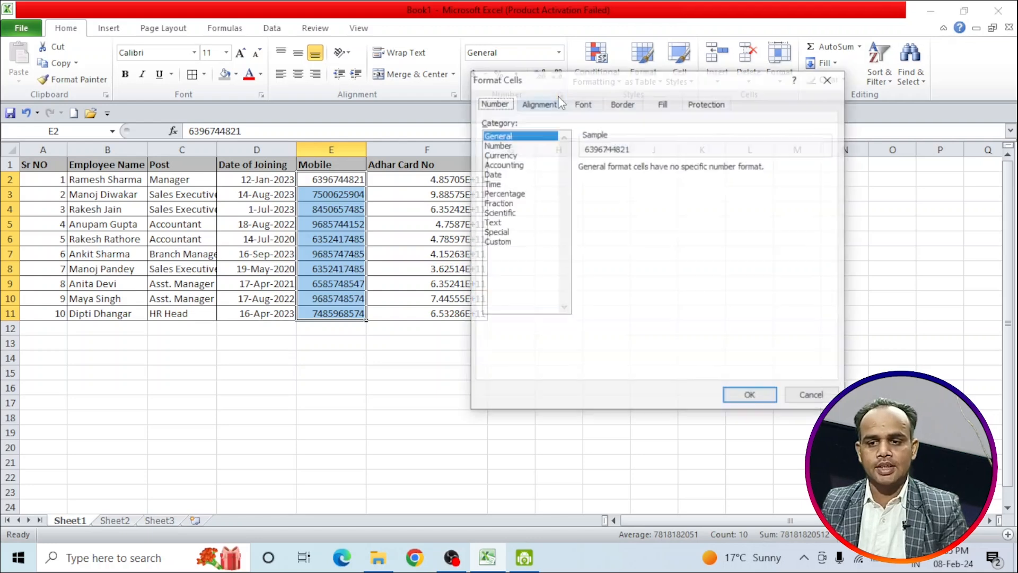
left_click(499, 243)
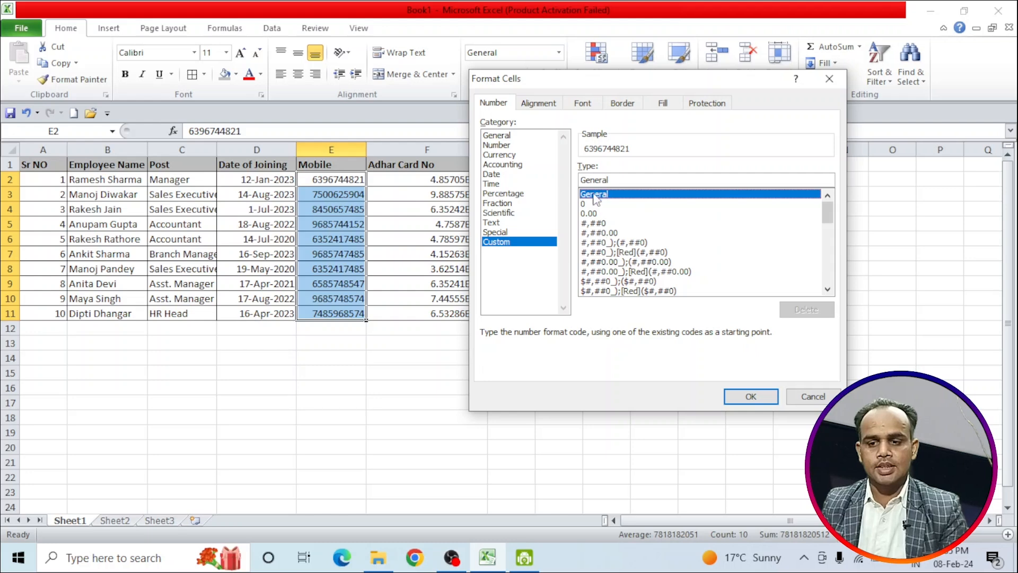
left_click(584, 206)
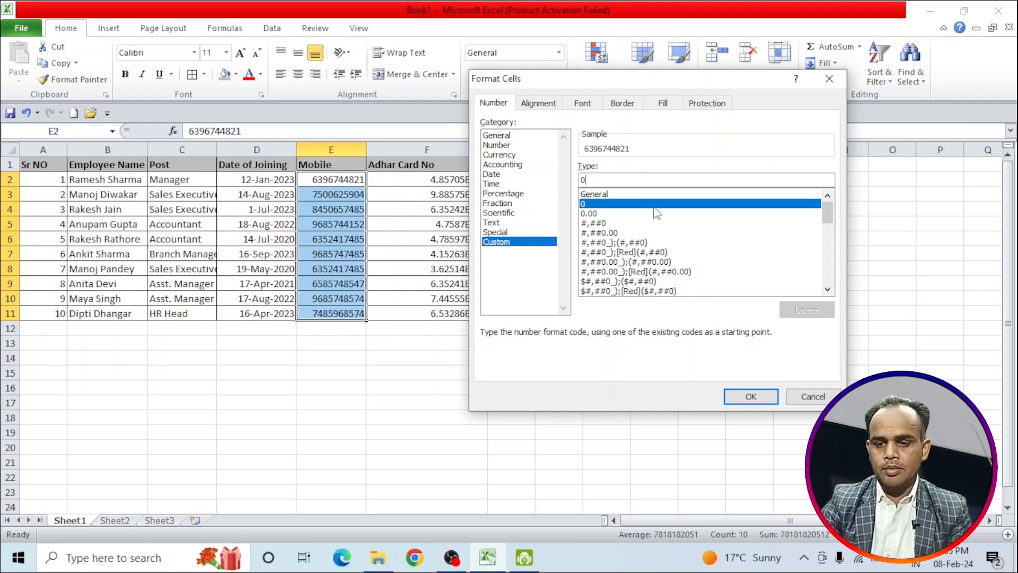
key("BackSpace")
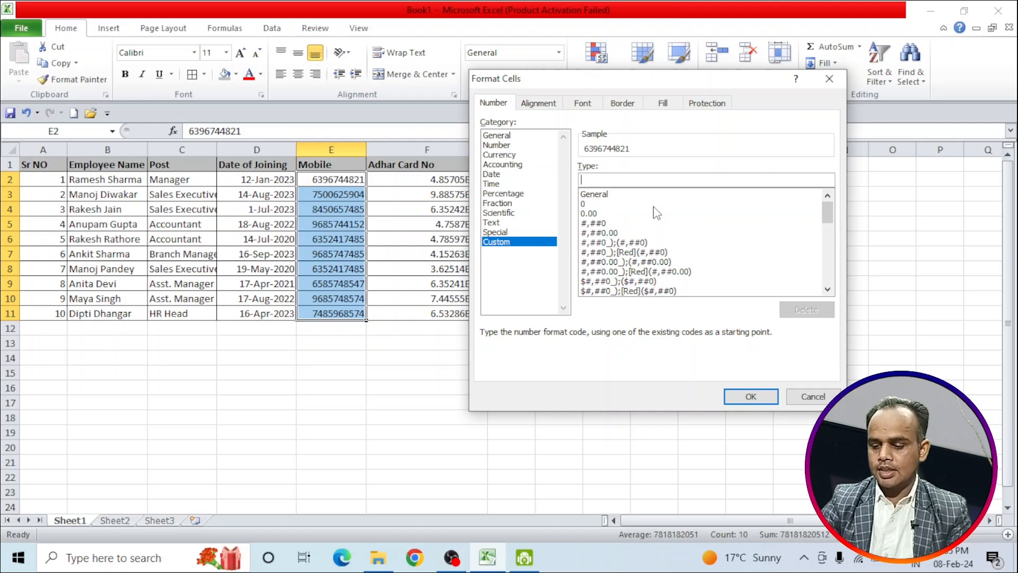
type("+91-")
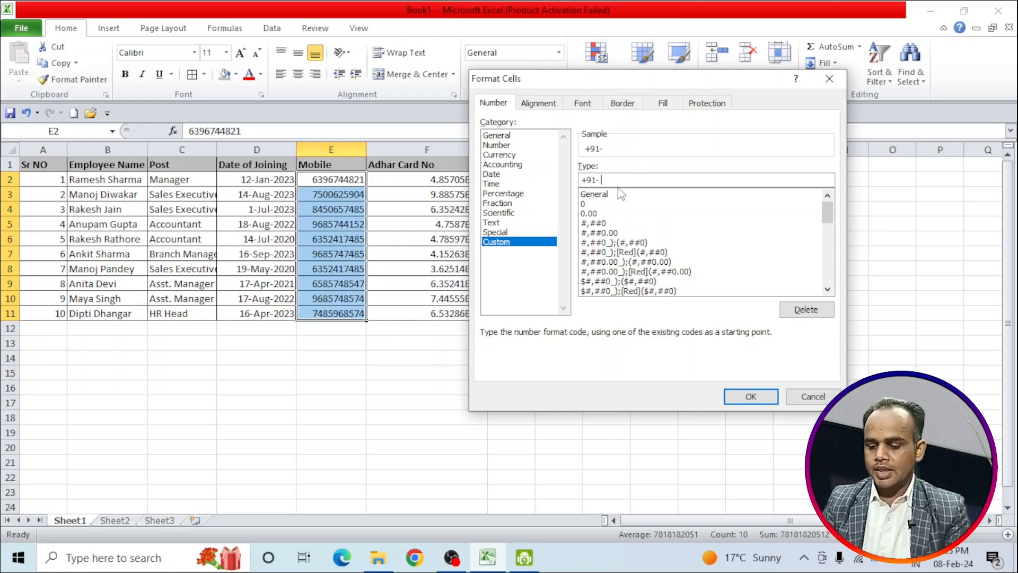
type("00000 00000")
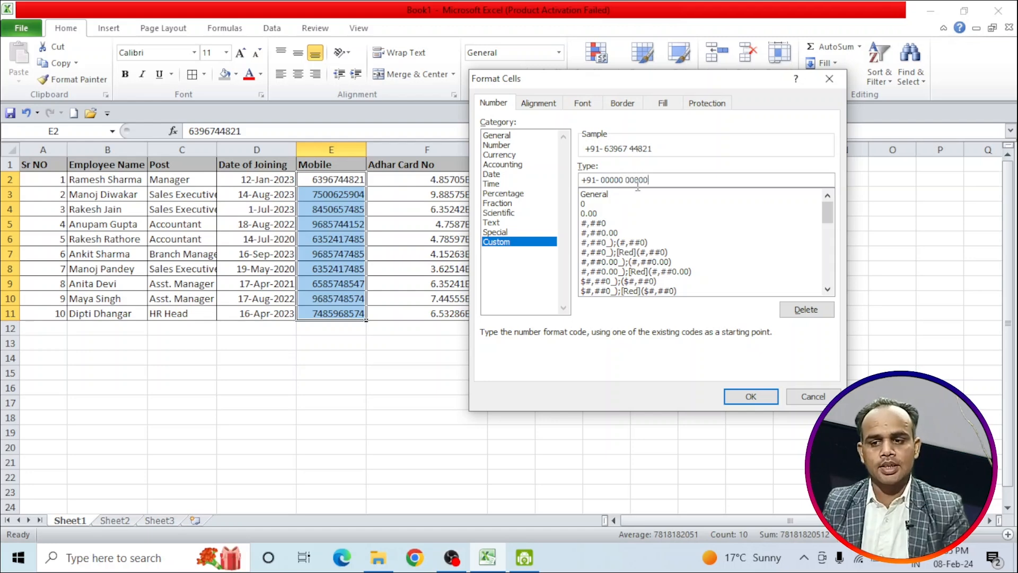
left_click_drag(602, 180, 660, 181)
left_click(671, 180)
left_click(668, 181)
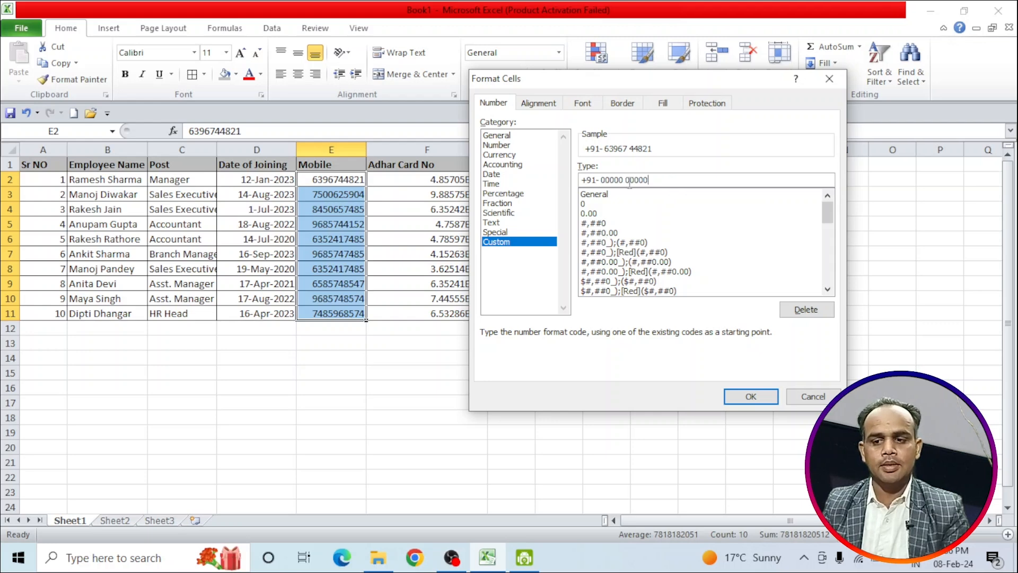
left_click(750, 397)
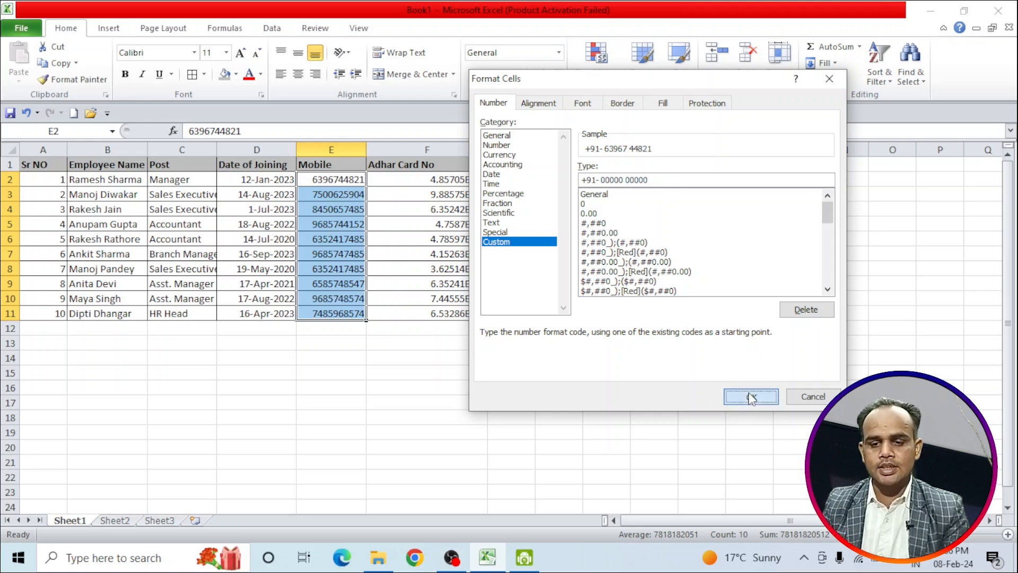
double_click(365, 153)
left_click(354, 332)
- Compare the displayed mobile numbers with their stored values across several cells of the Mobile column
left_click(344, 213)
left_click(345, 269)
left_click(327, 182)
left_click(334, 223)
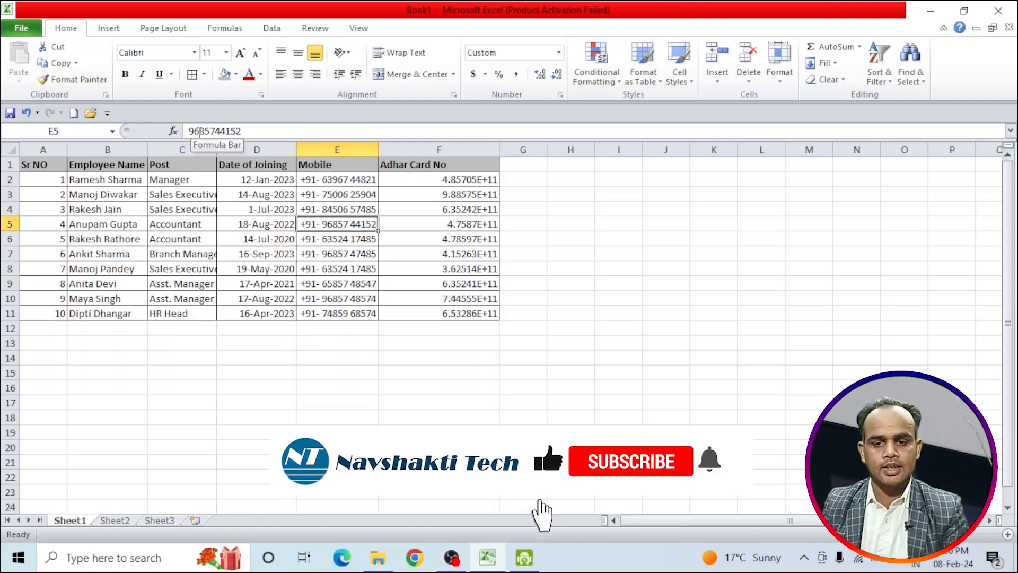
left_click(359, 243)
left_click(360, 271)
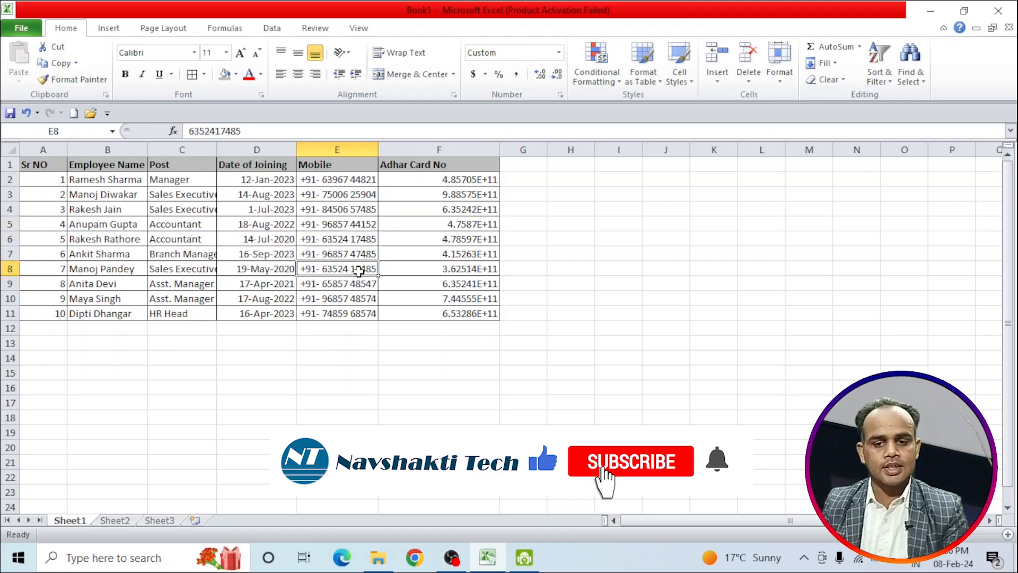
left_click_drag(306, 182, 319, 305)
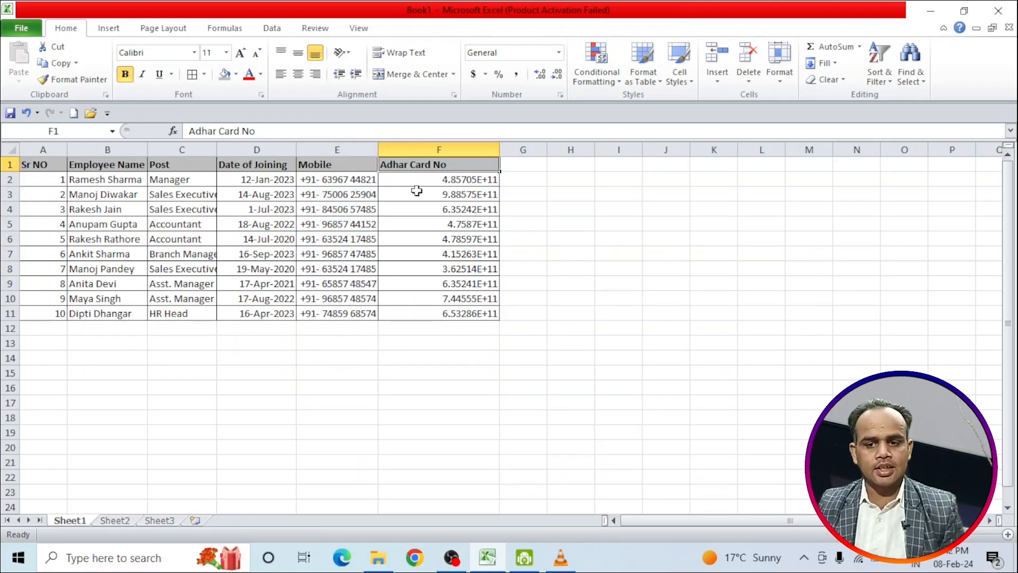
- Format the Adhar Card No entries in F2:F11 as Number with no decimal places
left_click(438, 178)
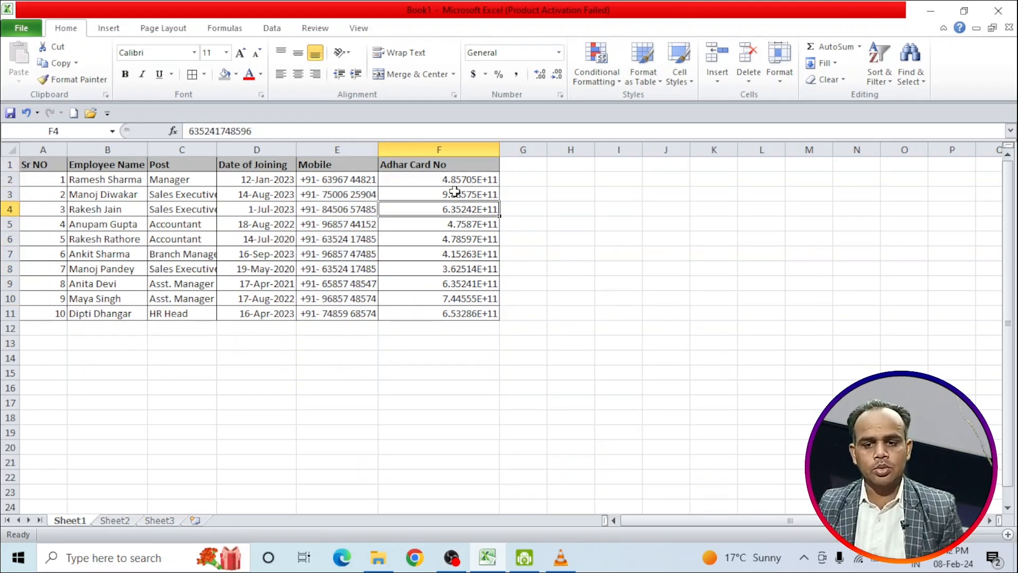
left_click_drag(454, 181, 453, 313)
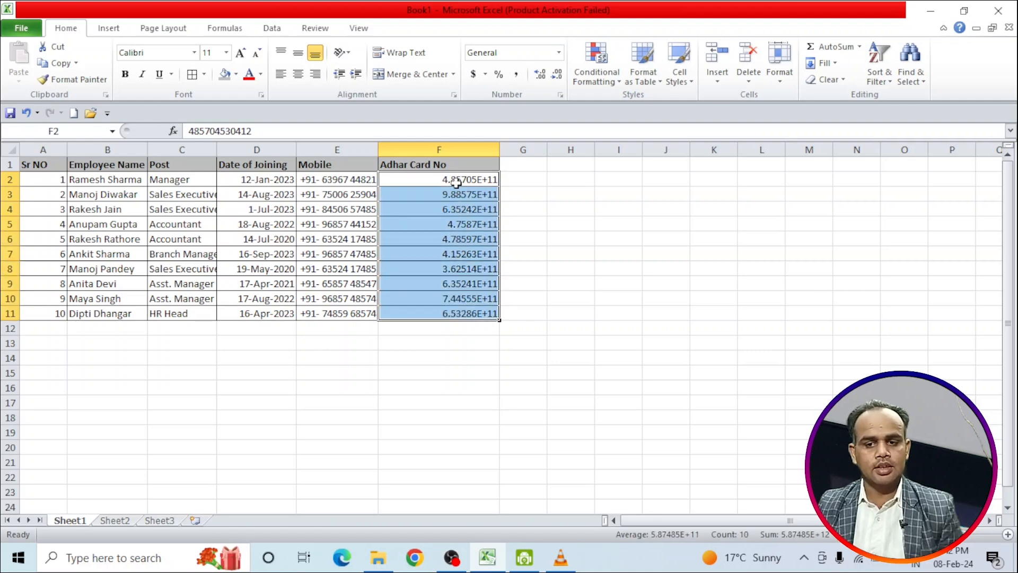
left_click(552, 257)
left_click_drag(464, 180, 454, 315)
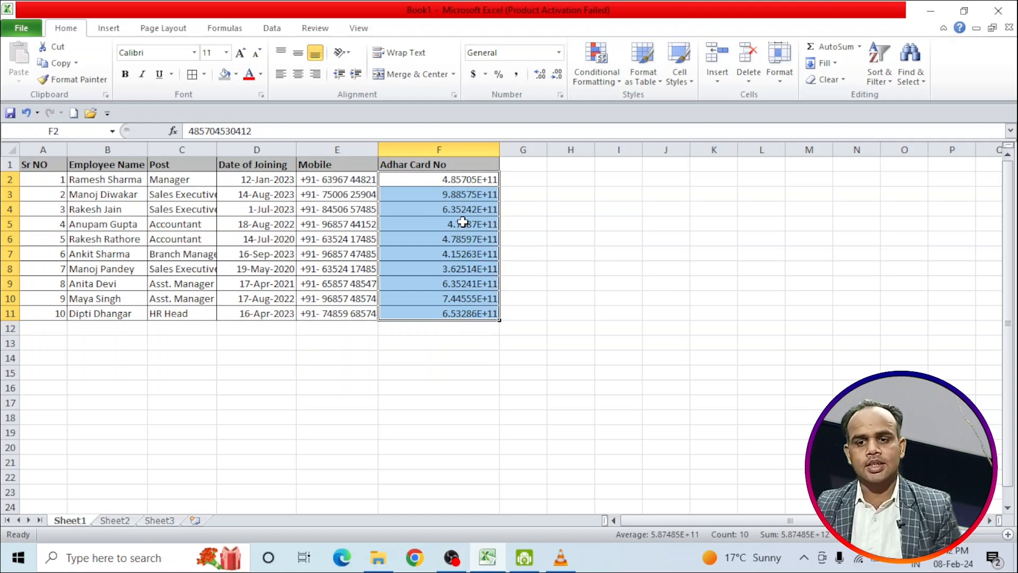
left_click(559, 53)
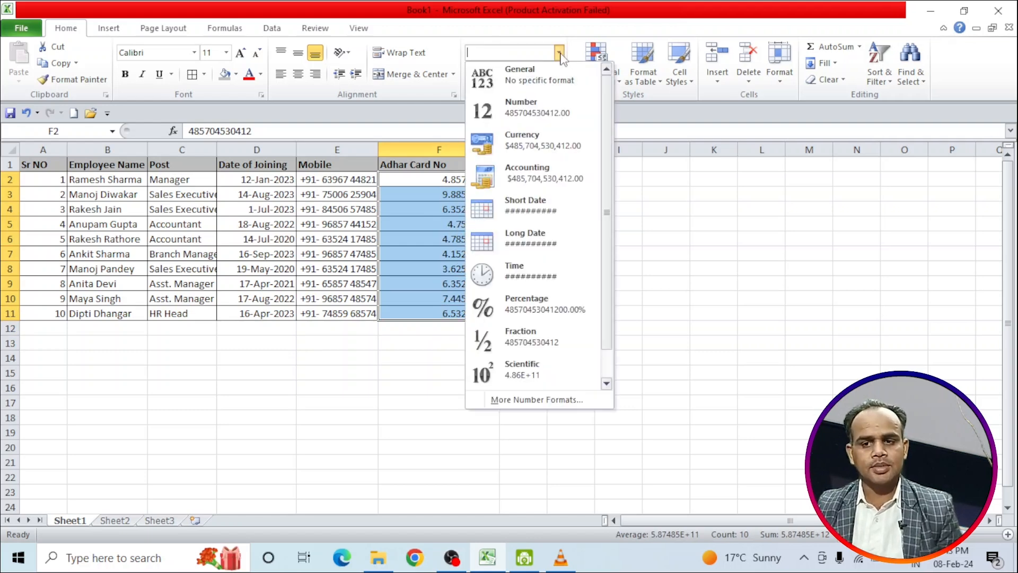
left_click(529, 114)
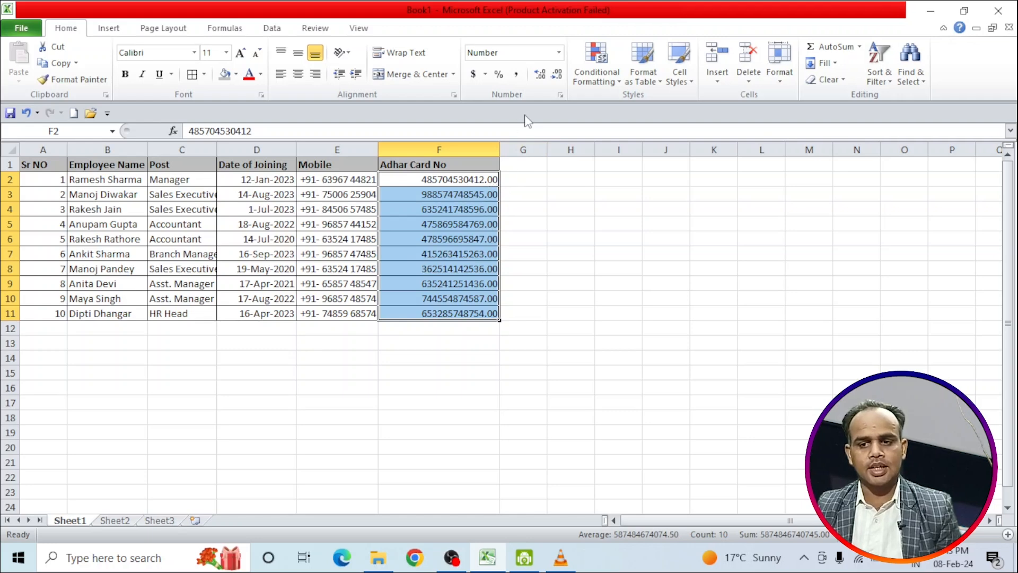
left_click(554, 77)
left_click(554, 76)
- Centre-align the Adhar Card No entries in F2:F11 and keep the range selected
left_click(457, 313)
left_click_drag(461, 179, 447, 309)
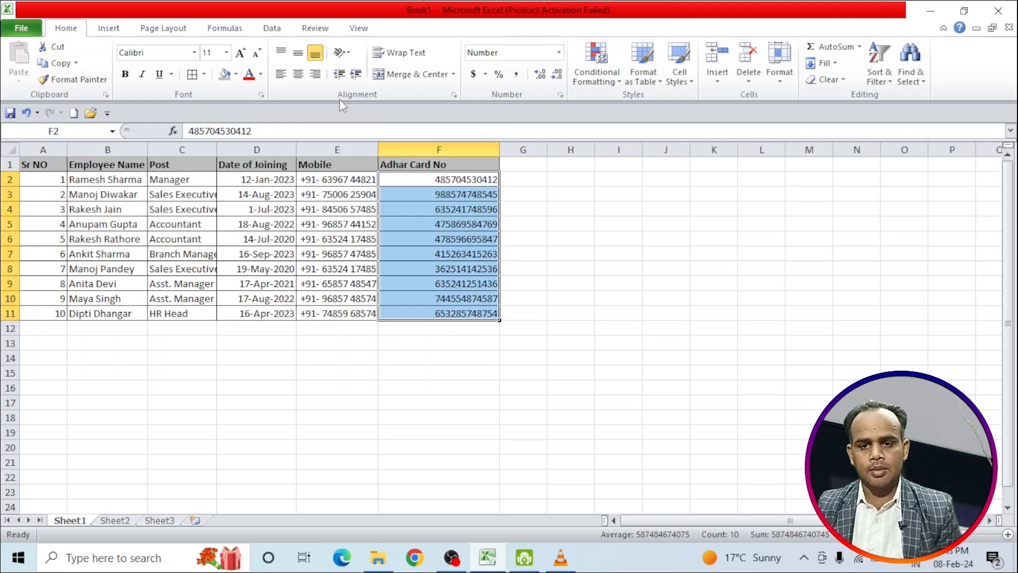
left_click(298, 74)
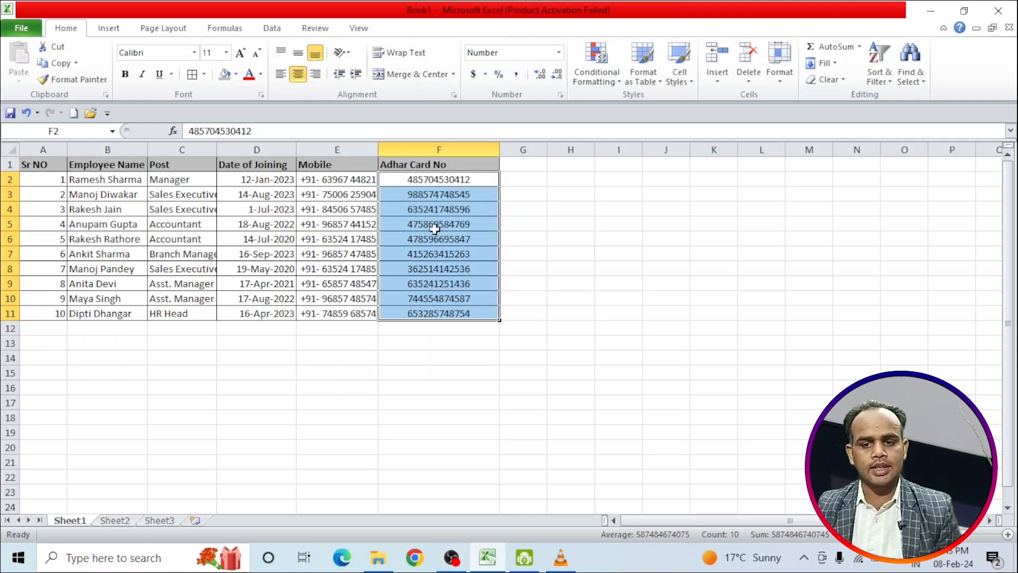
left_click(436, 239)
left_click_drag(434, 181, 431, 305)
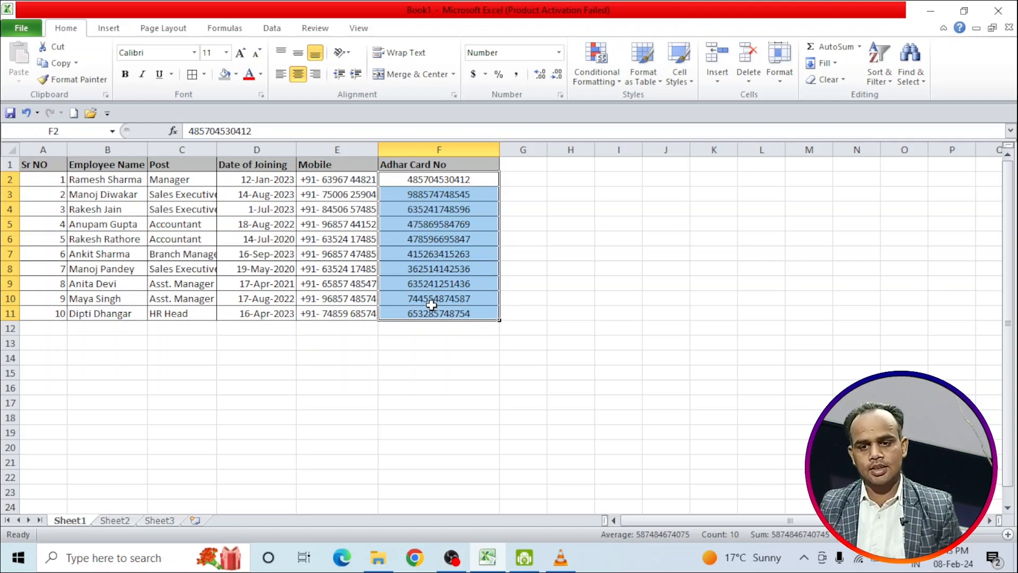
left_click(419, 182)
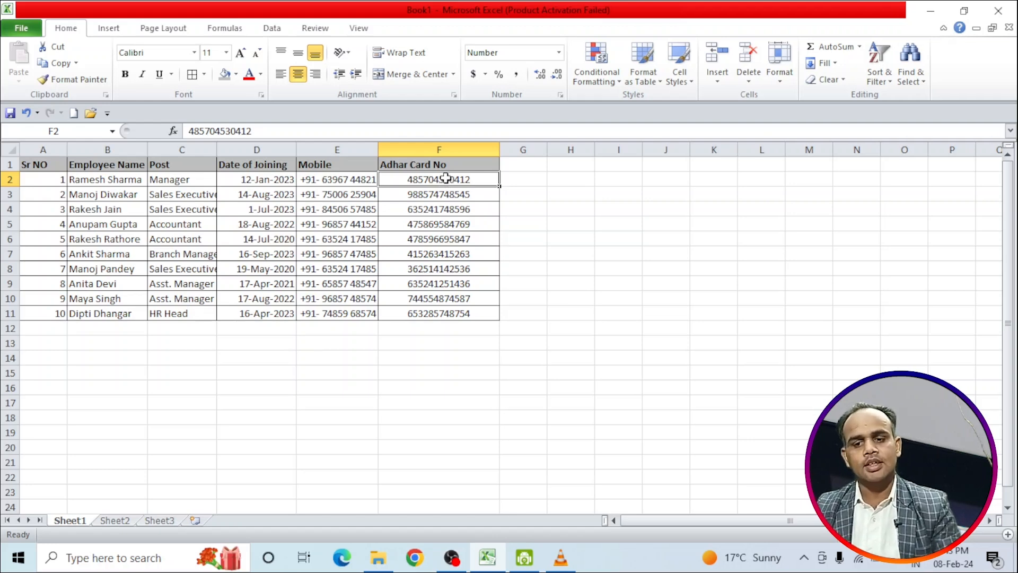
left_click(458, 221)
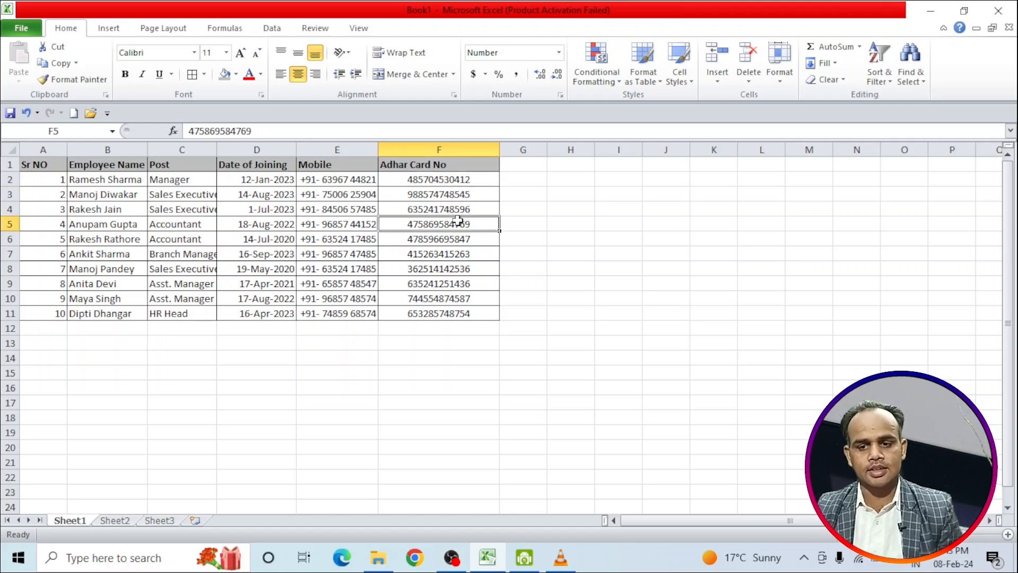
left_click_drag(446, 179, 455, 314)
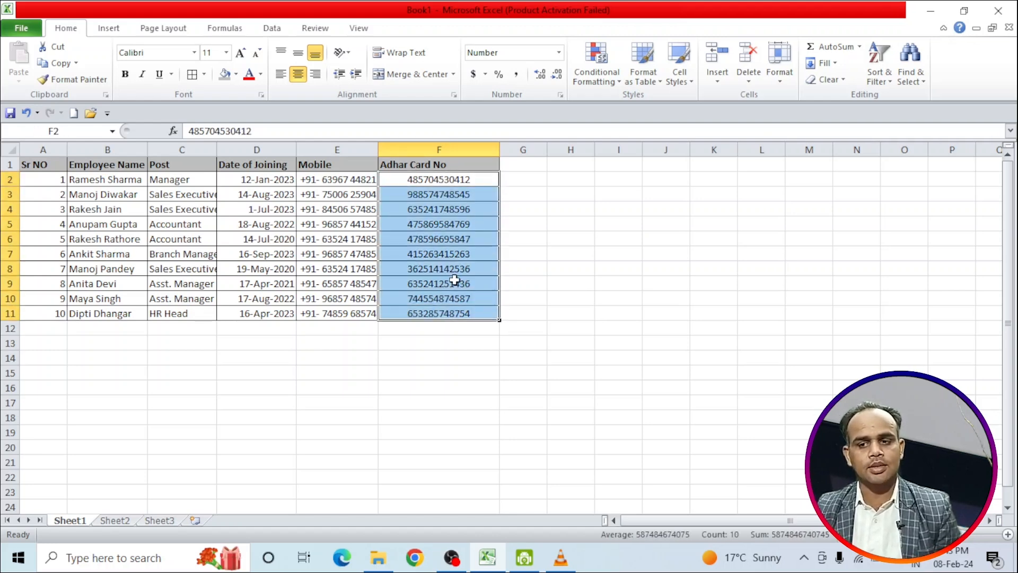
left_click(561, 95)
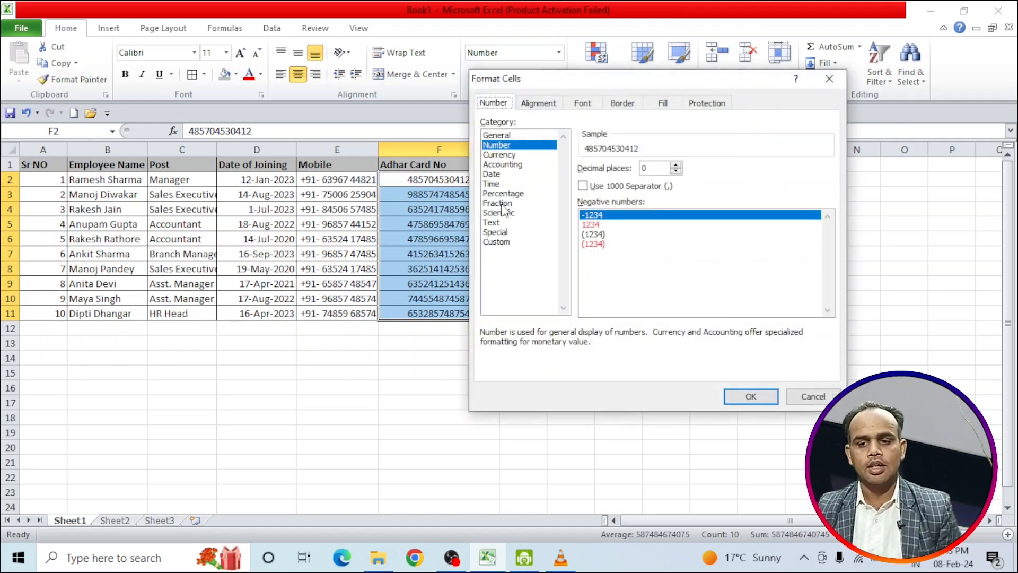
left_click(502, 244)
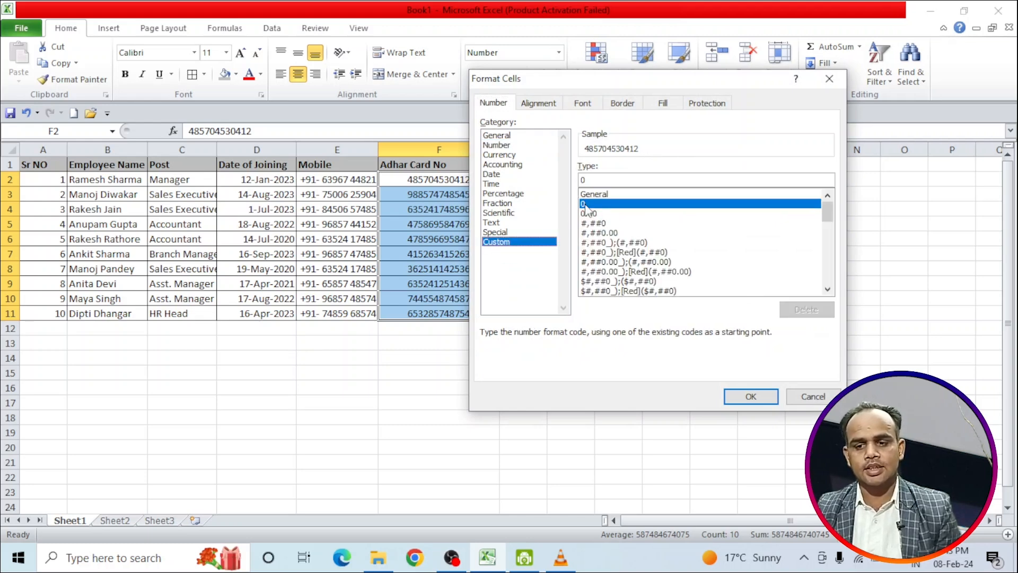
left_click(592, 181)
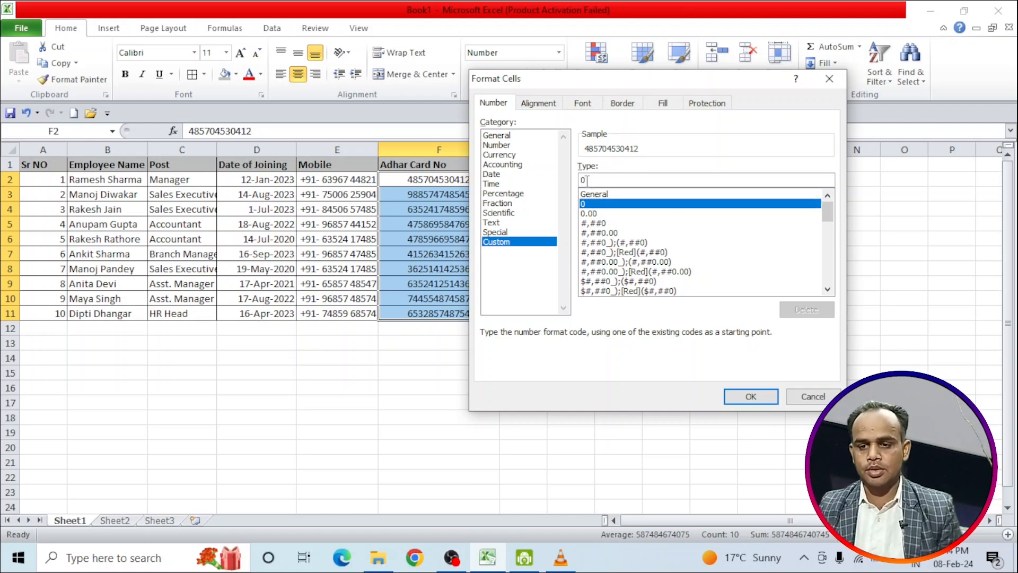
type("0000")
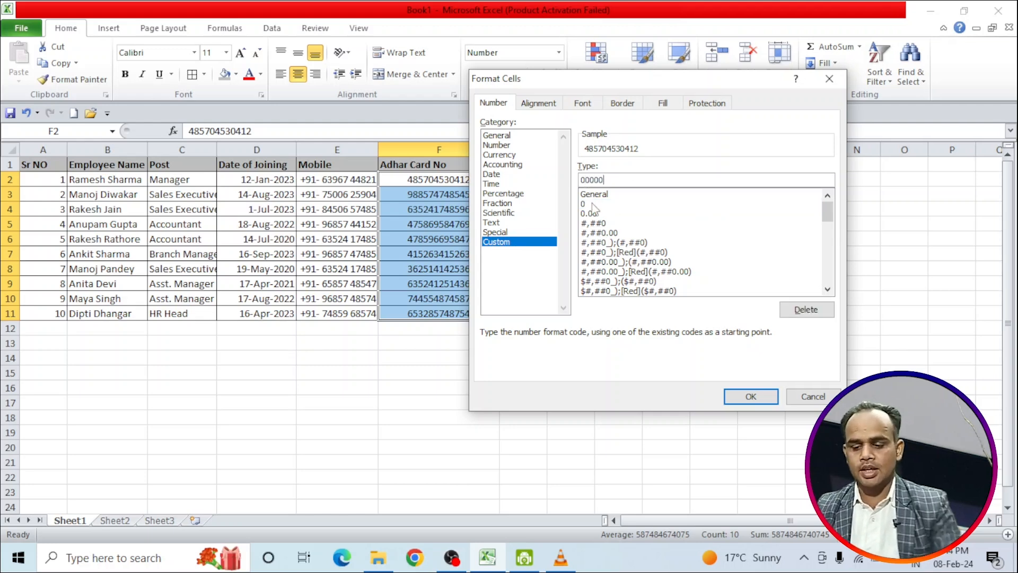
key("BackSpace")
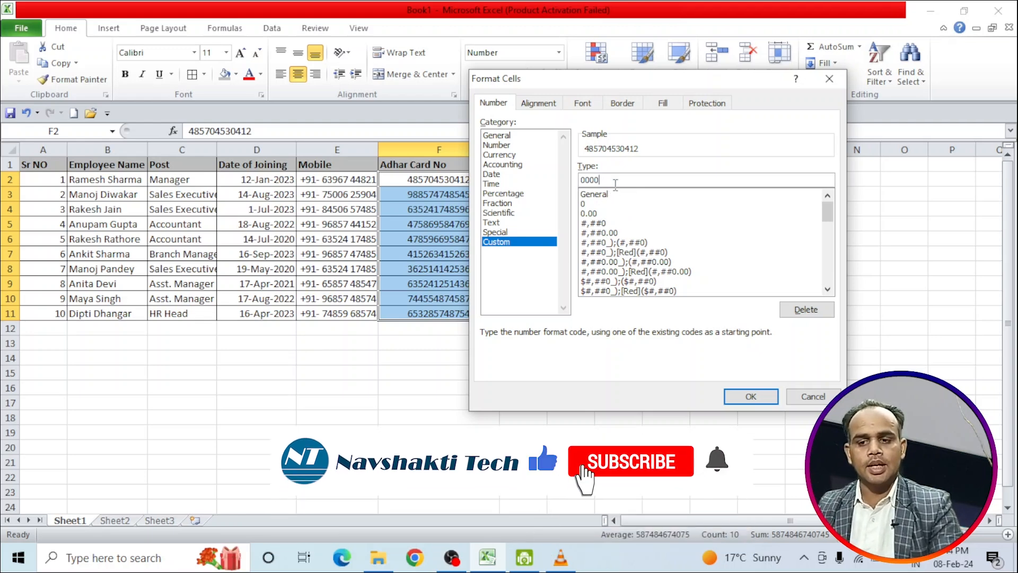
type("0")
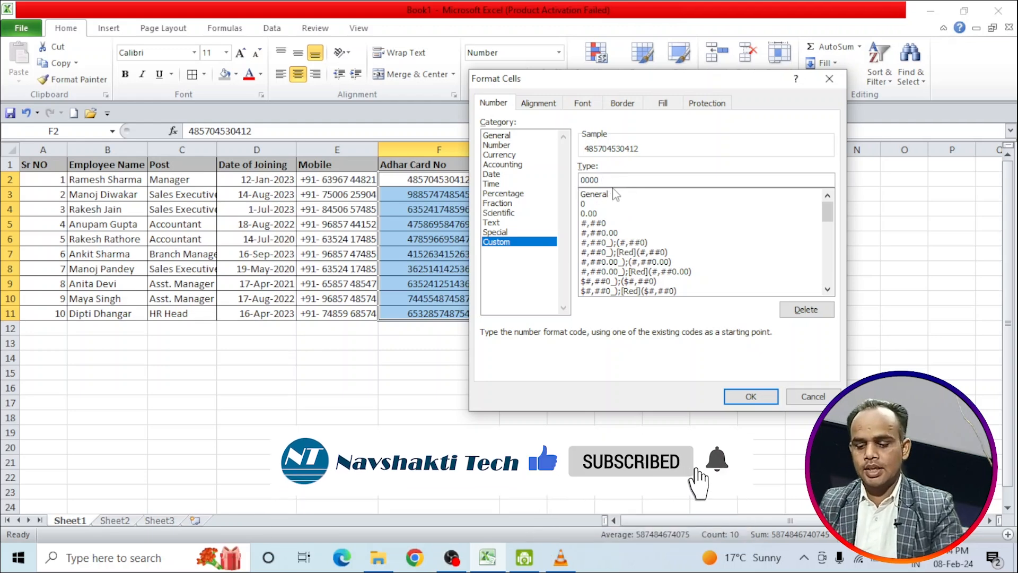
type(" 0000")
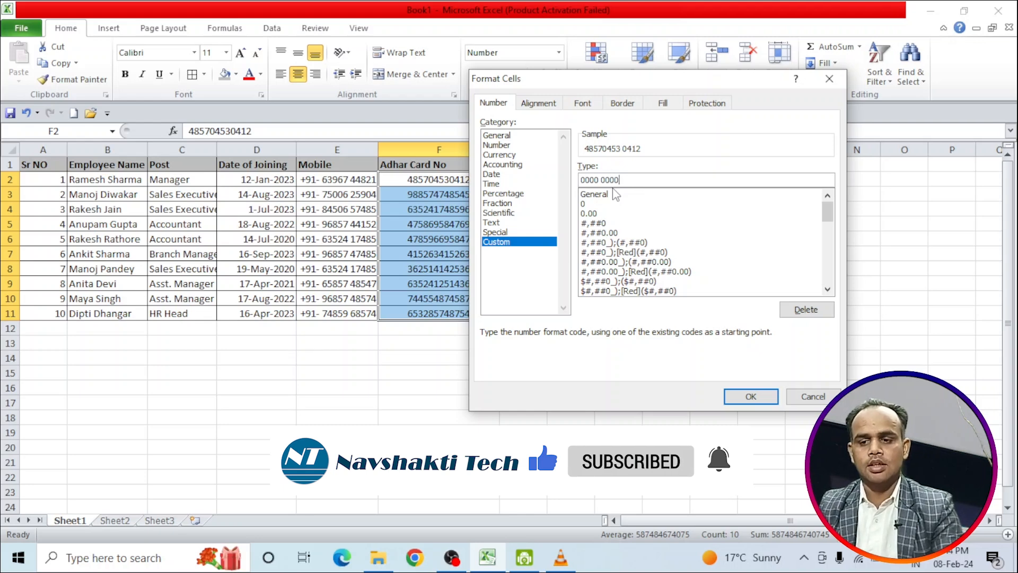
type("0 0000")
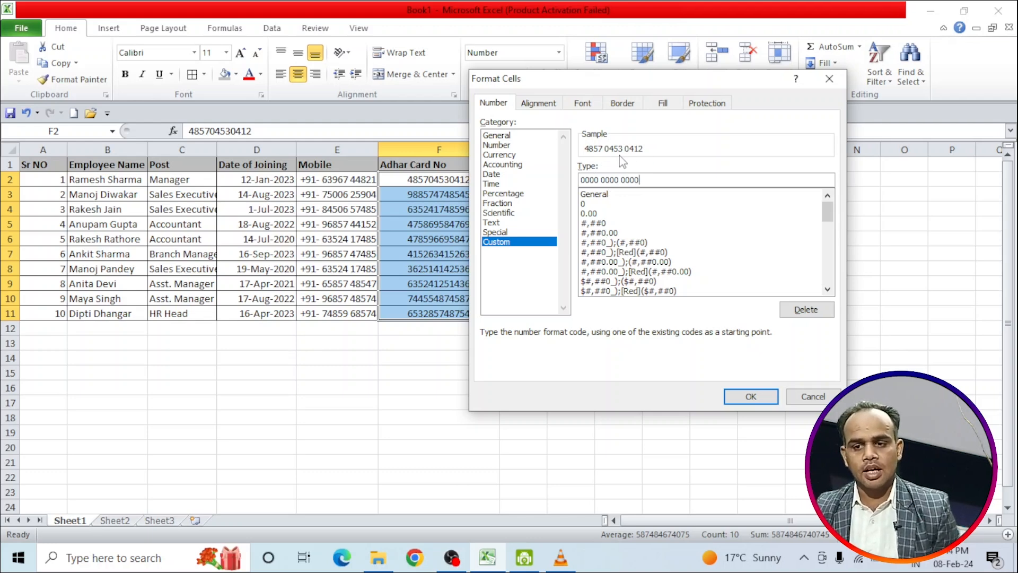
left_click(602, 181)
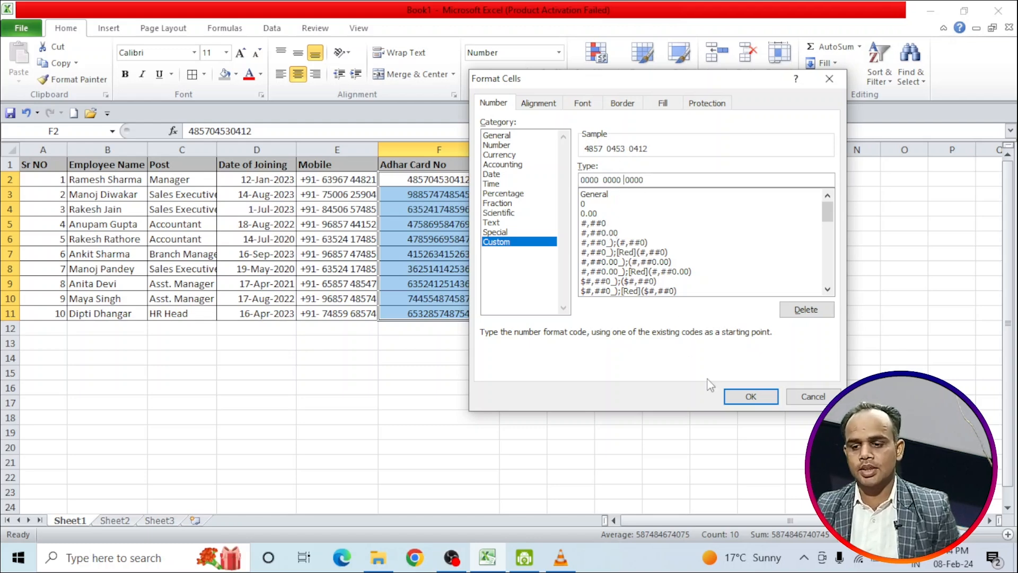
left_click(752, 396)
- Narrow the Adhar Card No column to fit its contents with a slight margin, and review the entries in F2:F11
left_click(482, 313)
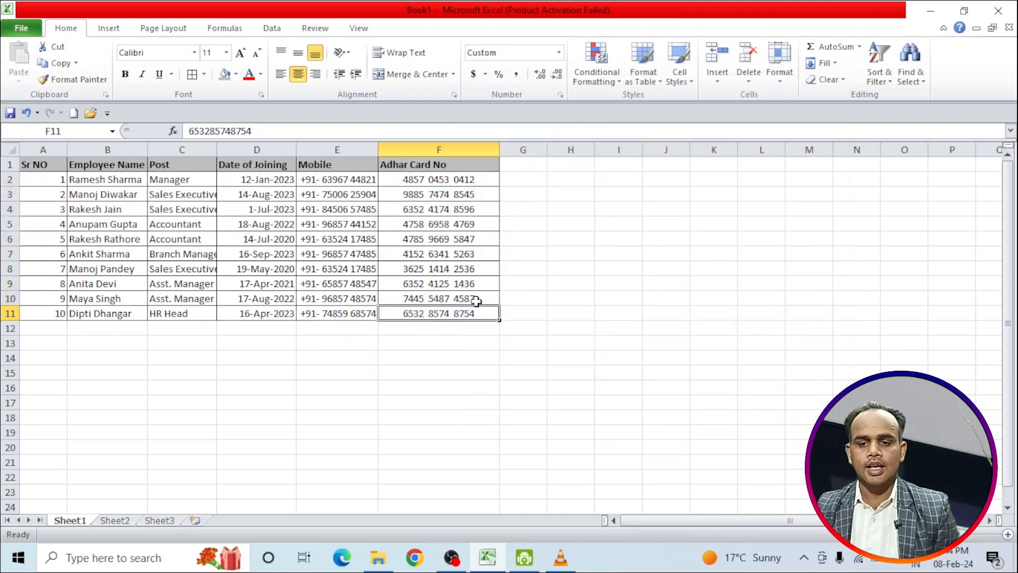
double_click(499, 150)
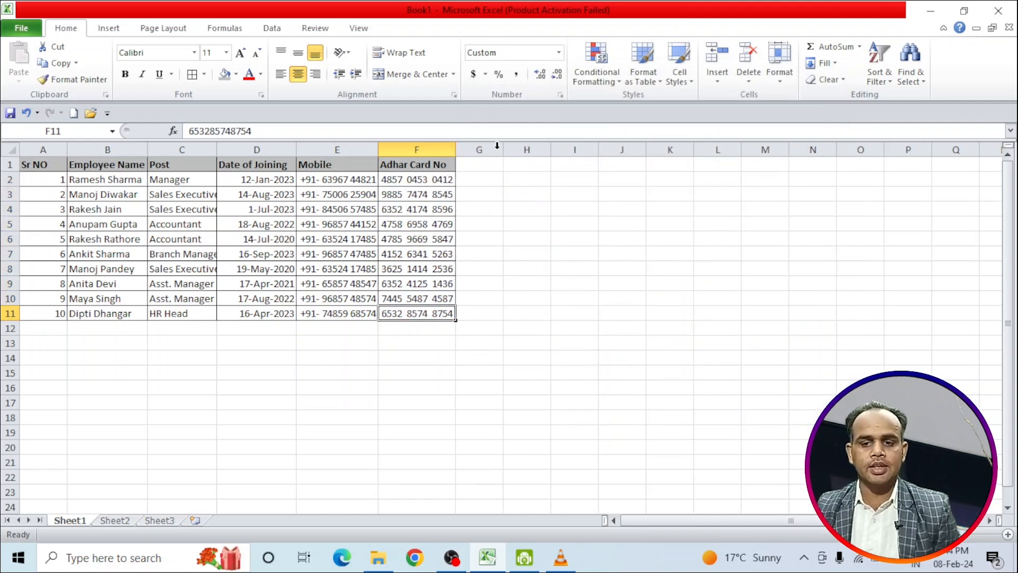
left_click(435, 177)
left_click_drag(434, 178, 433, 315)
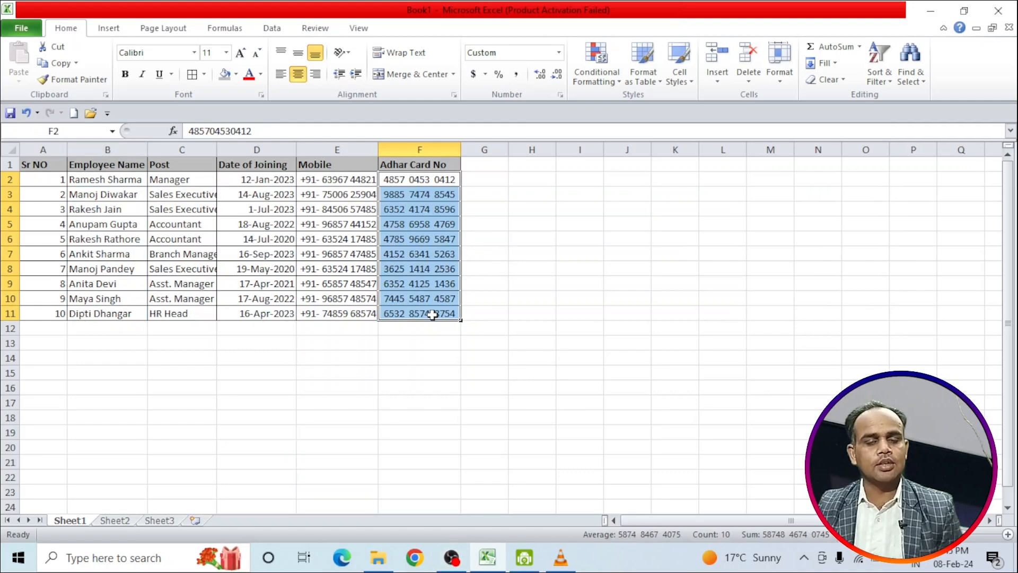
left_click(523, 267)
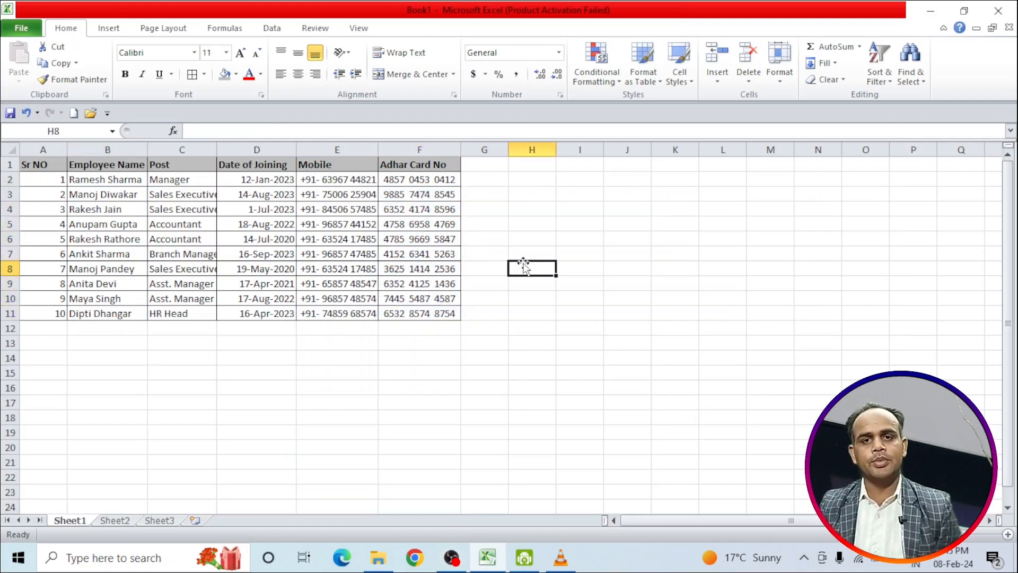